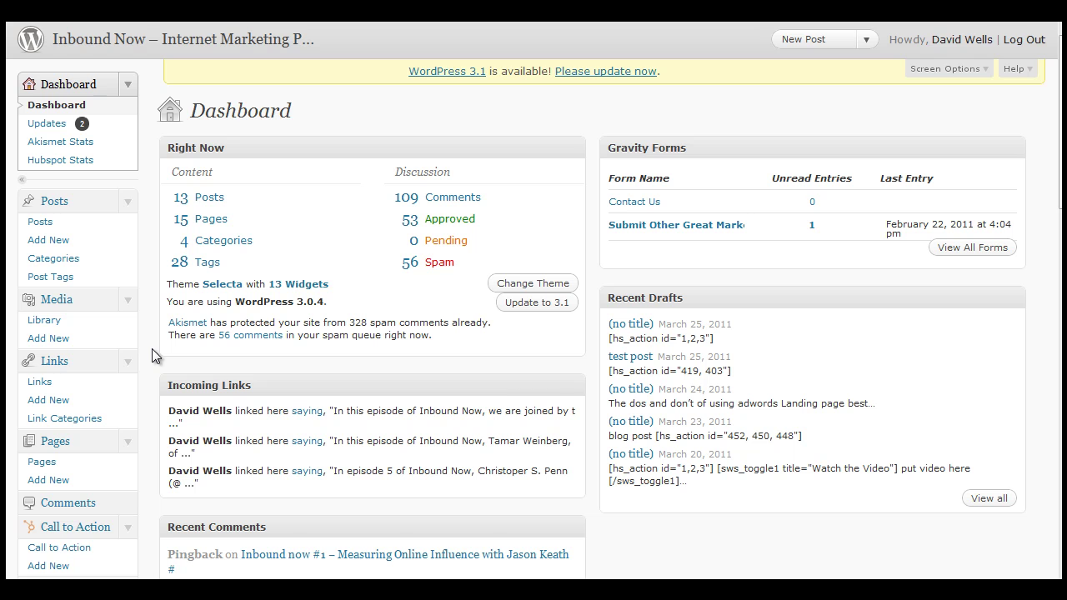
Scroll down the WordPress admin sidebar toward the Plugins menu.
scroll(151, 355, down, 1)
scroll(145, 351, down, 3)
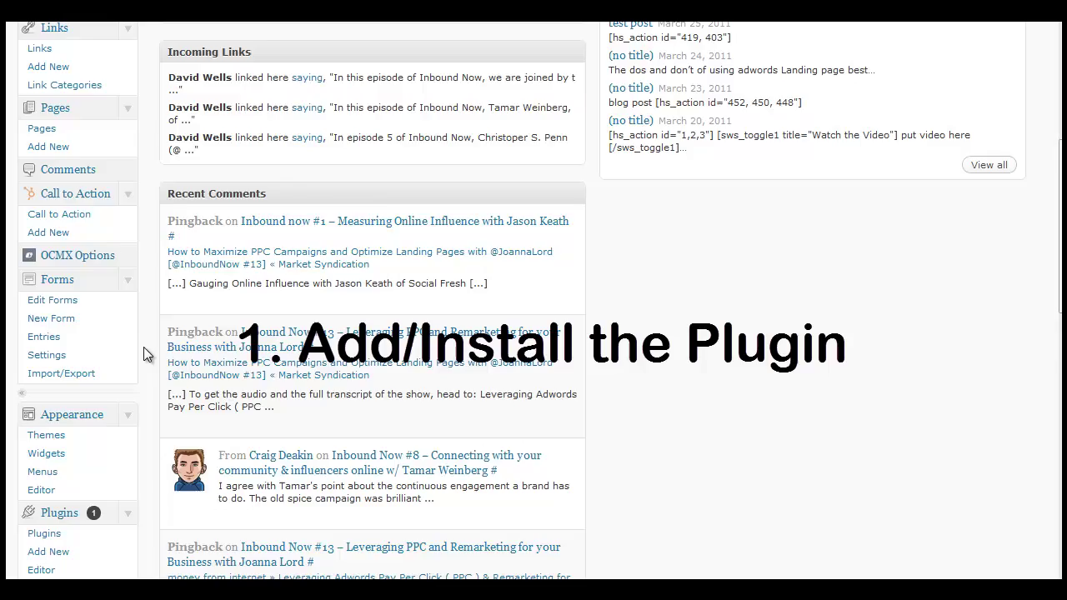
scroll(143, 349, down, 2)
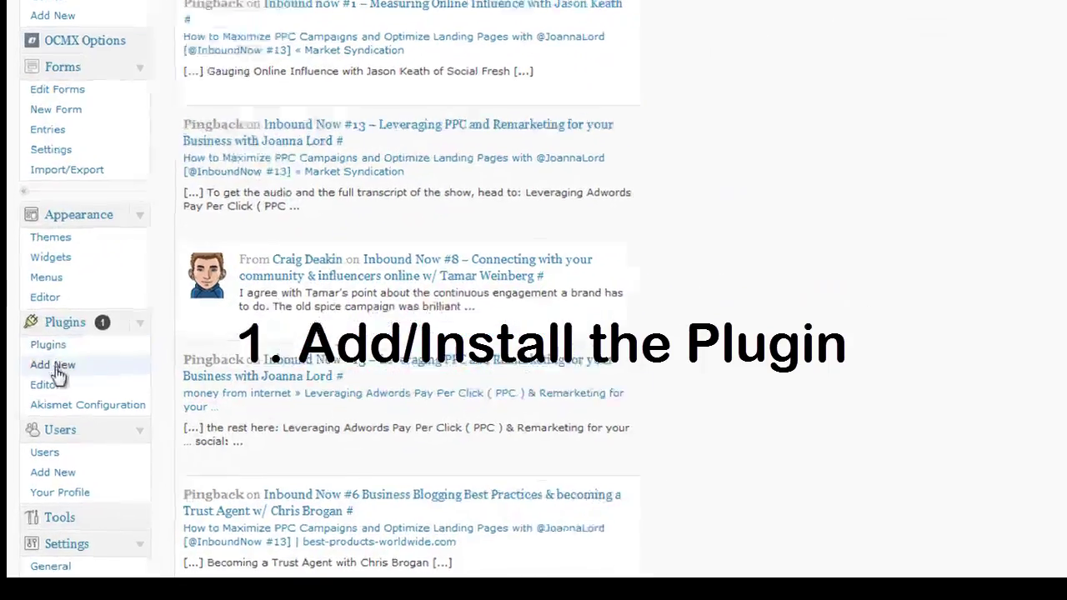
Go to Plugins > Add New and search the plugin directory for 'hubspot'.
click(48, 384)
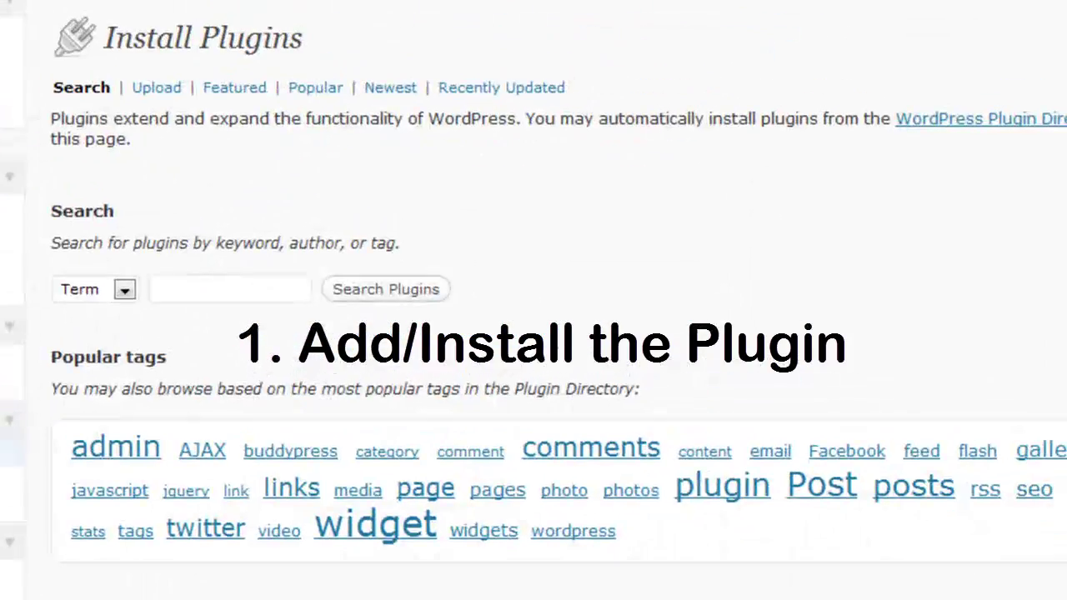
click(214, 288)
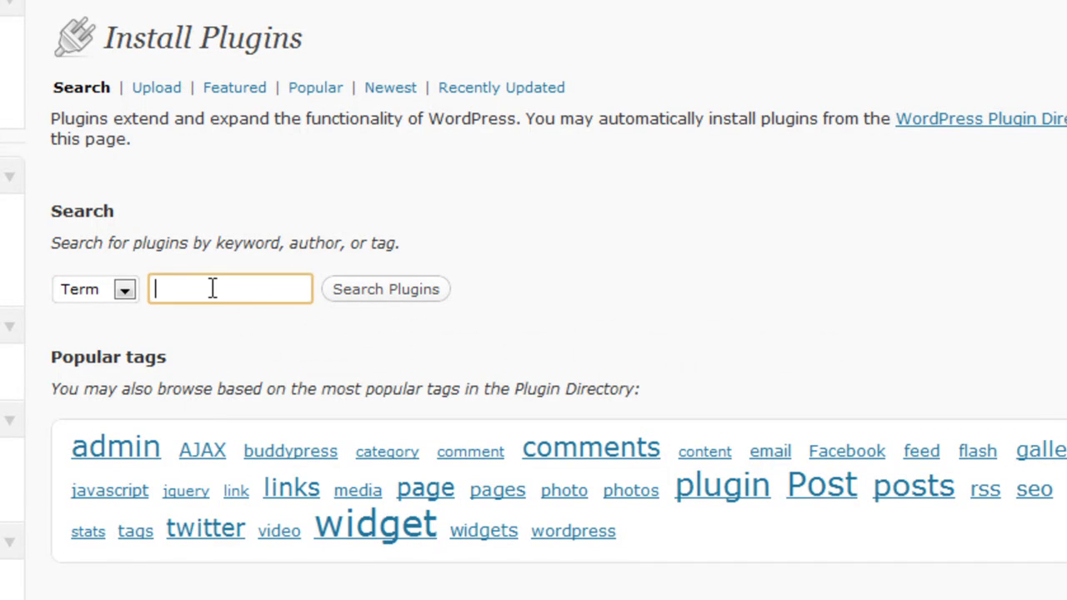
text(hubspot)
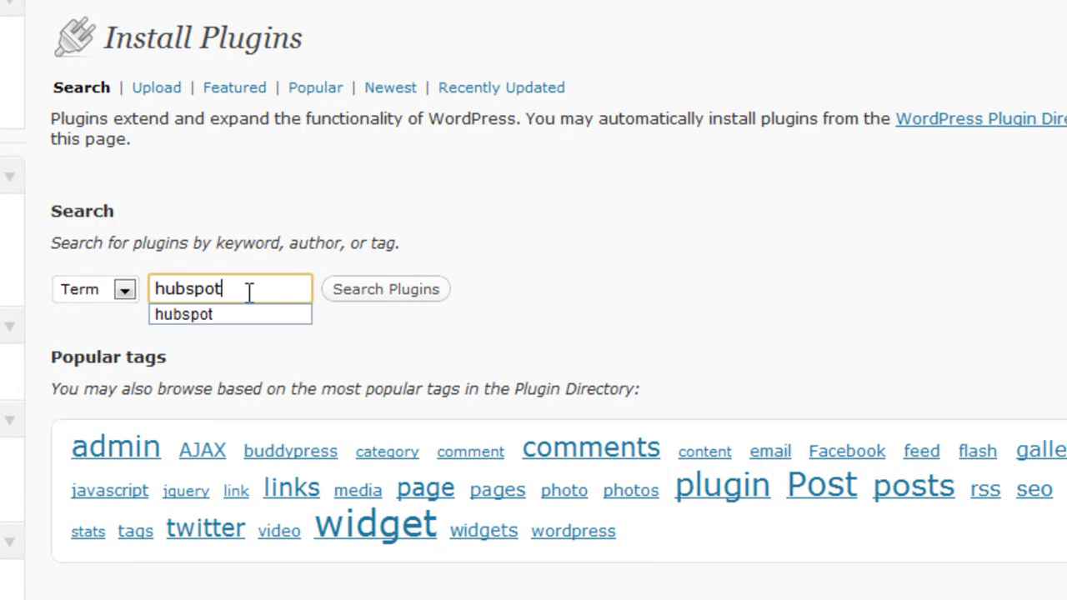
click(366, 293)
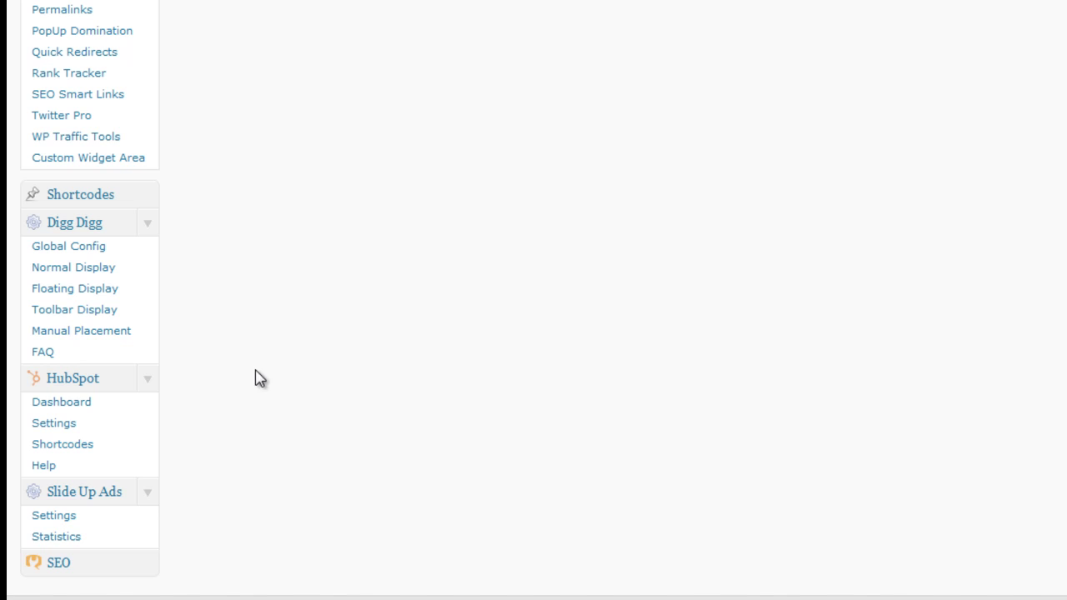
Expand the HubSpot sidebar menu and open its Settings page.
click(148, 379)
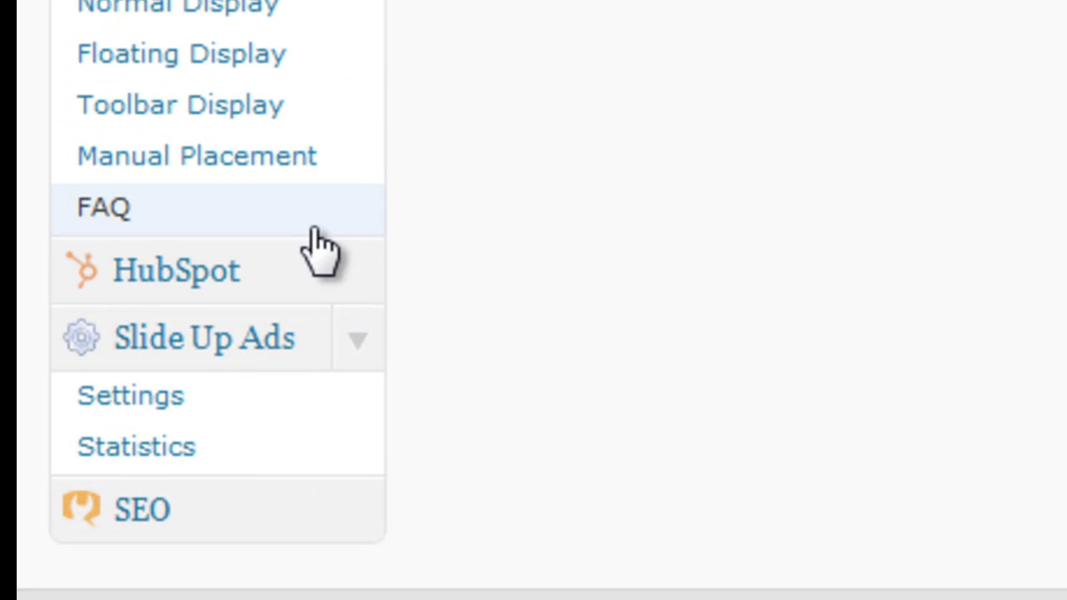
click(354, 277)
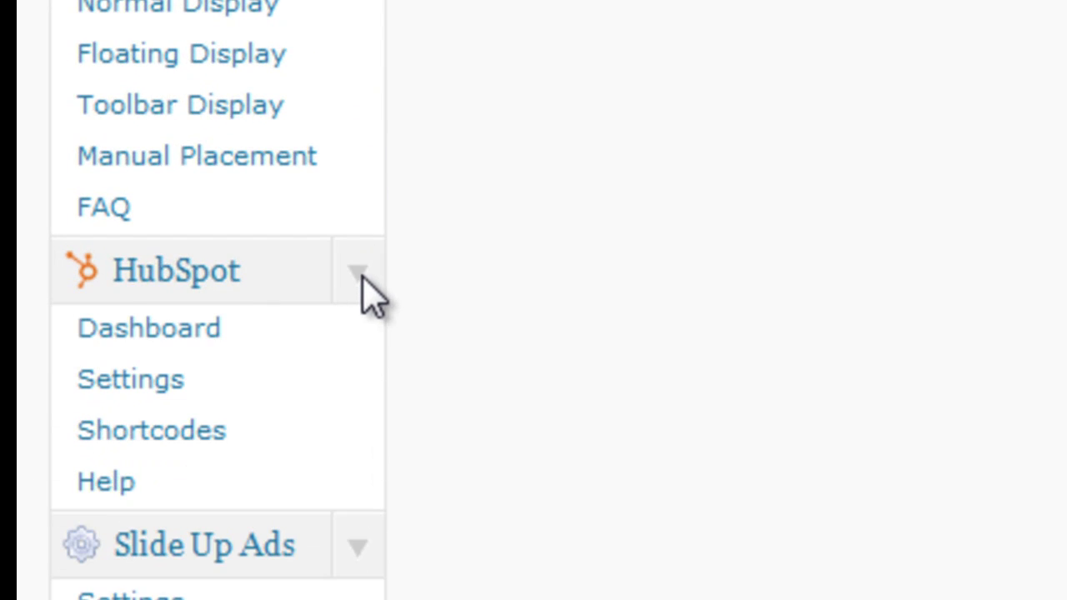
scroll(400, 283, down, 3)
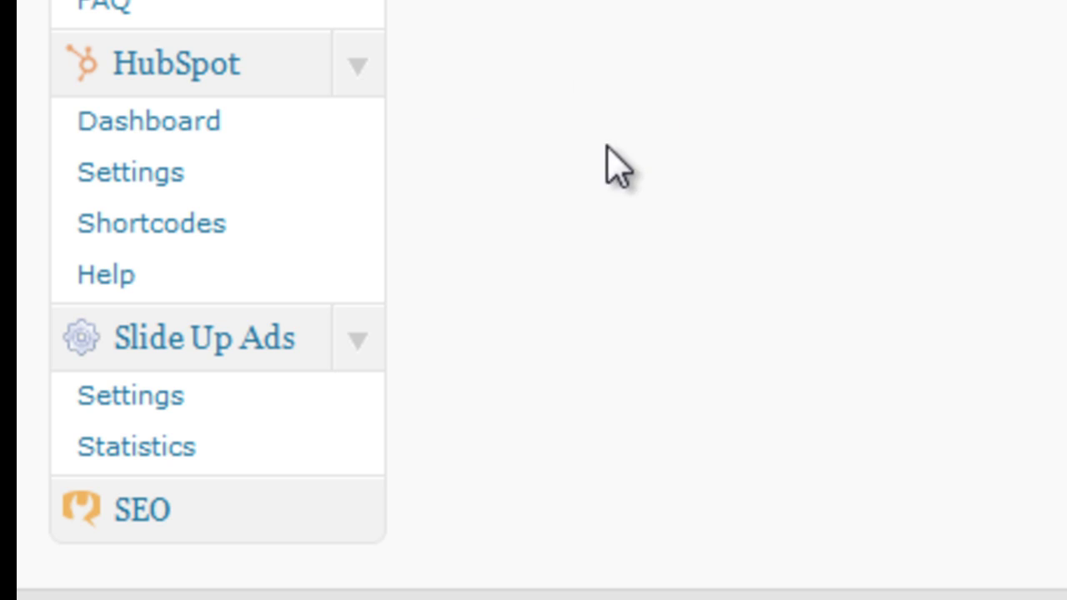
click(146, 188)
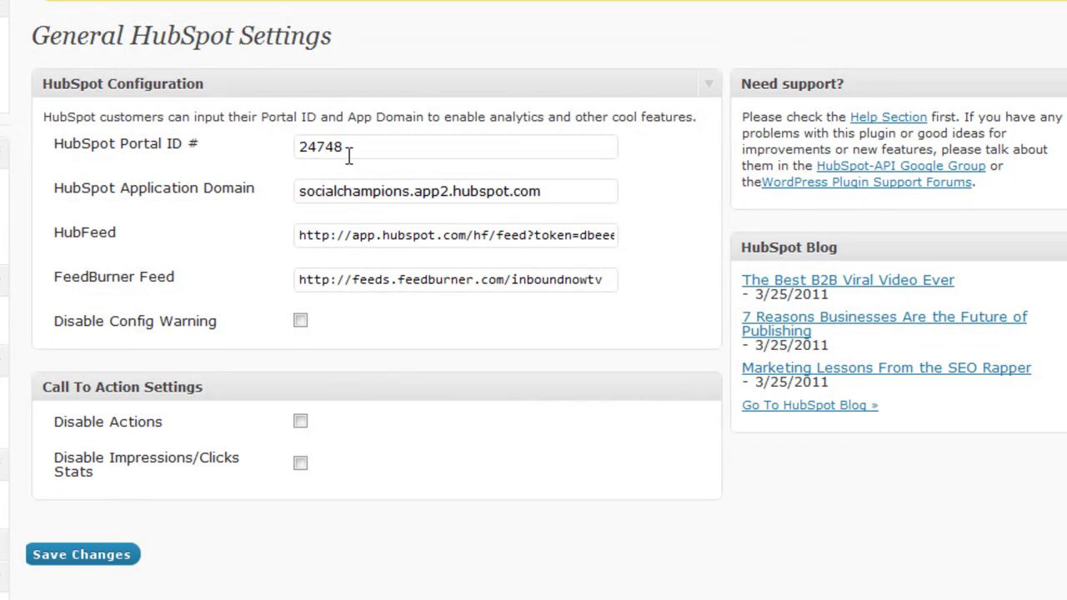
Select the Portal ID and Application Domain values to review them.
drag(351, 145, 286, 148)
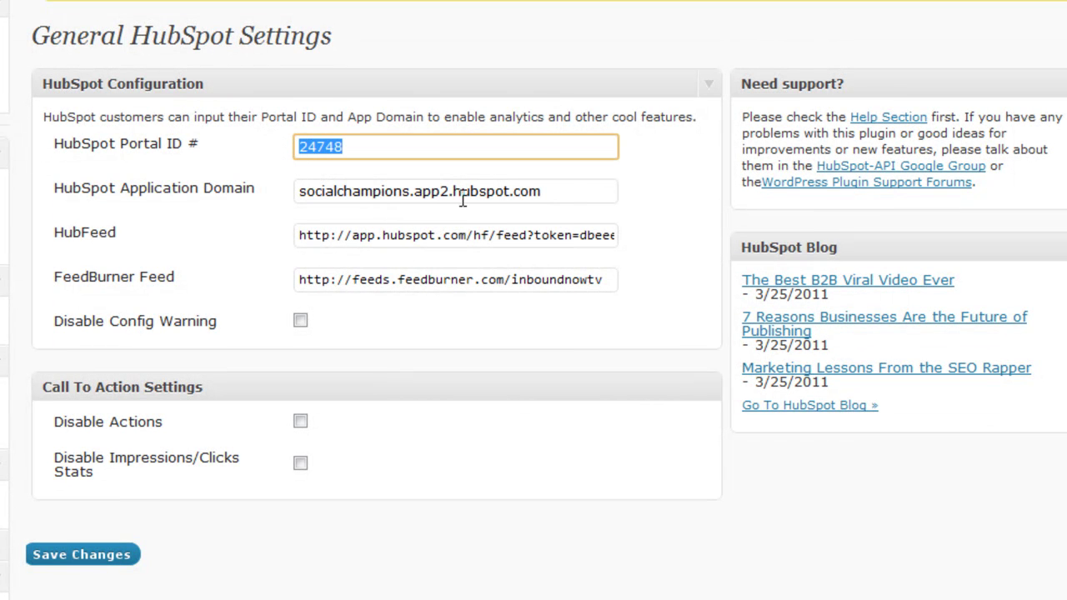
drag(565, 193, 275, 200)
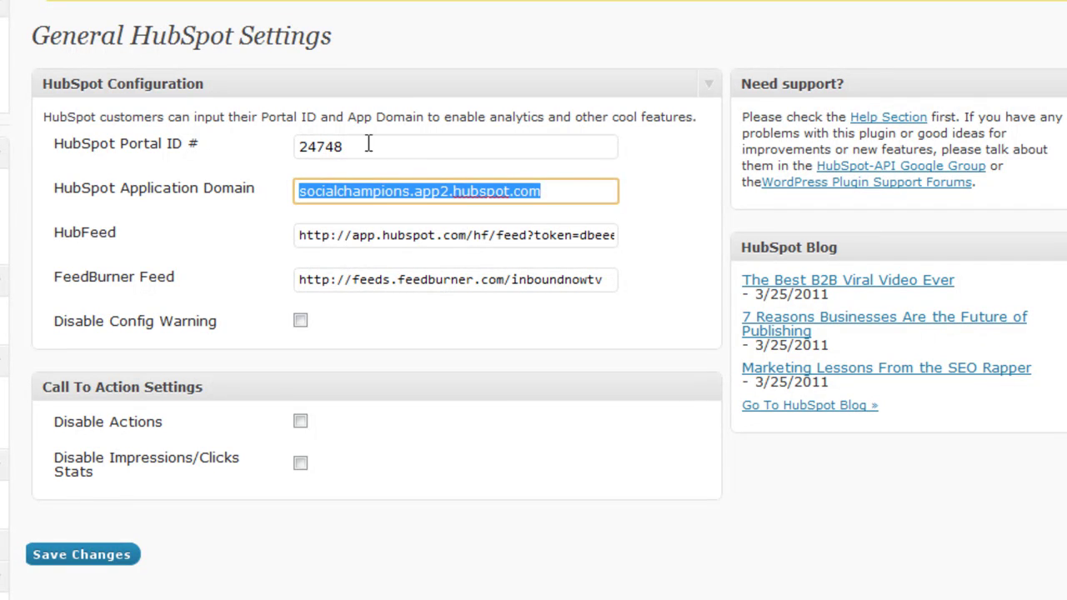
key(shift+Tab)
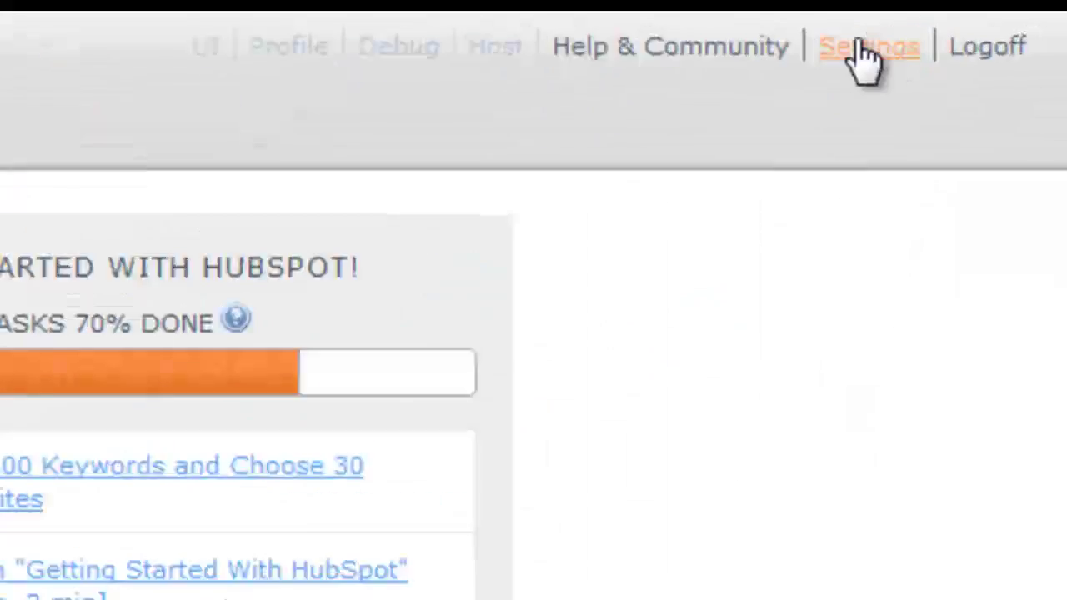
Compare the portal ID in HubSpot's External Site Traffic Logging code with WordPress's Portal ID.
click(1012, 16)
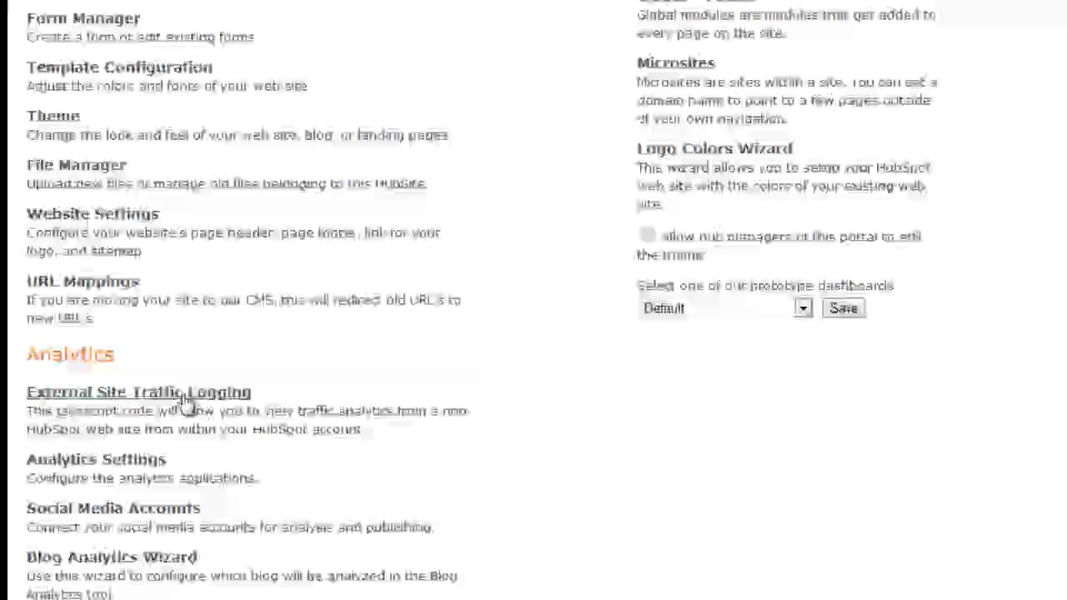
click(191, 396)
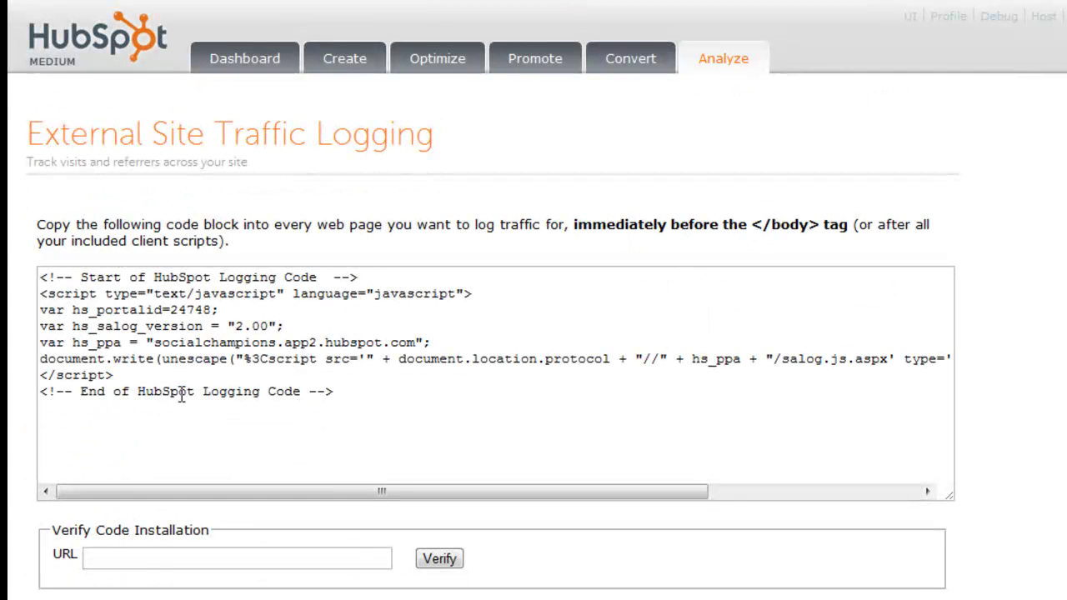
double_click(173, 310)
key(ctrl+a)
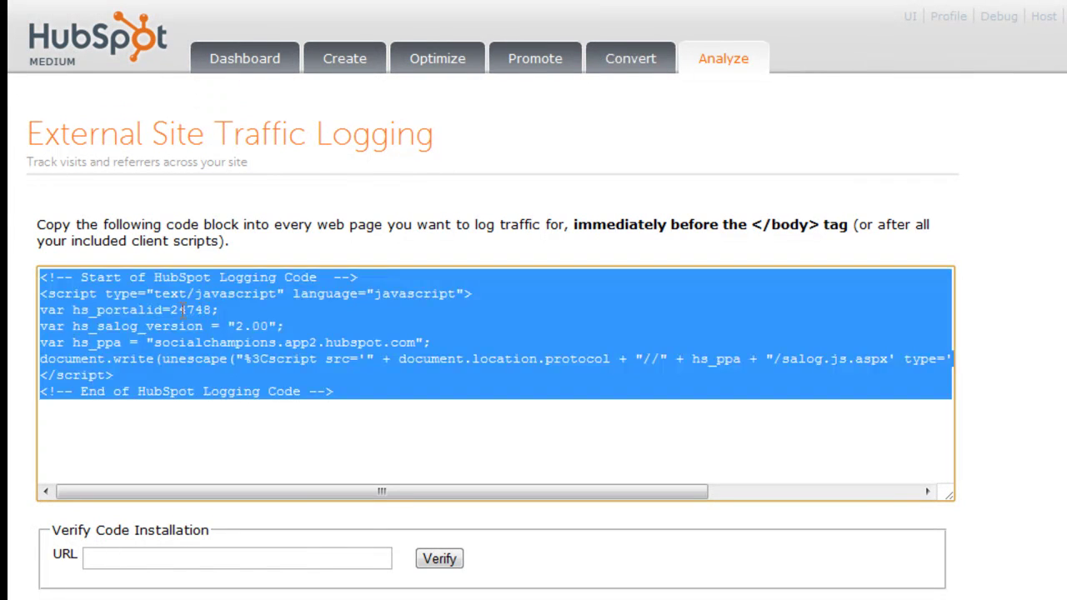
click(97, 310)
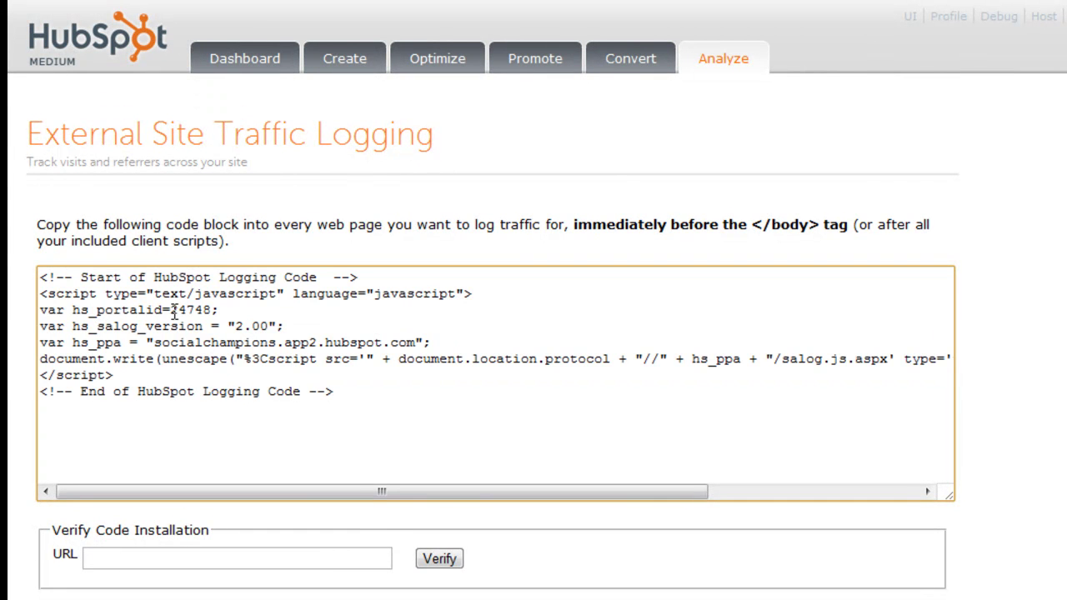
drag(172, 310, 196, 310)
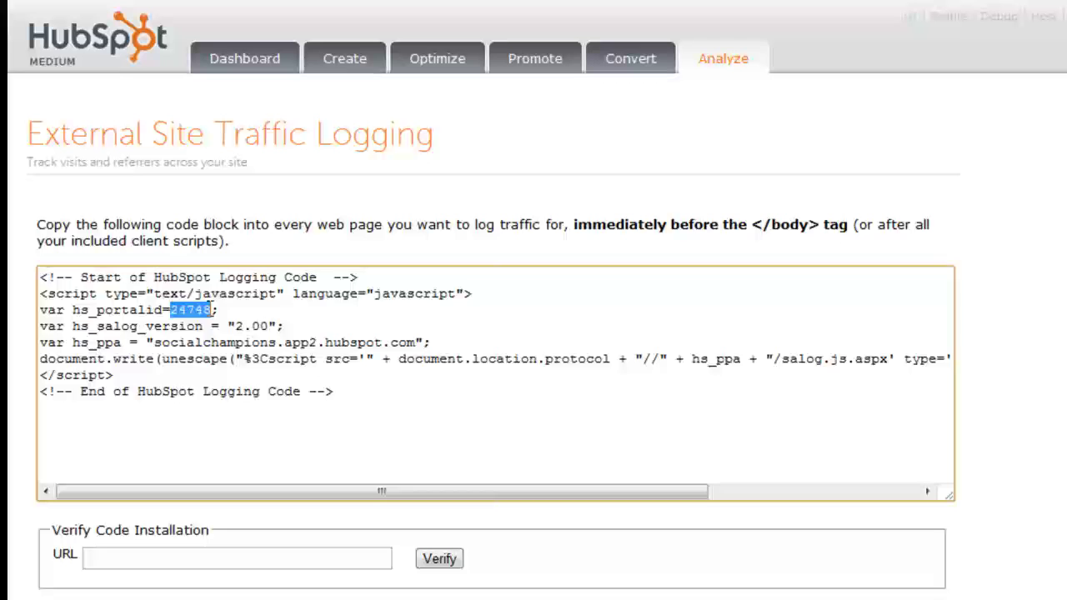
key(ctrl+a)
click(180, 312)
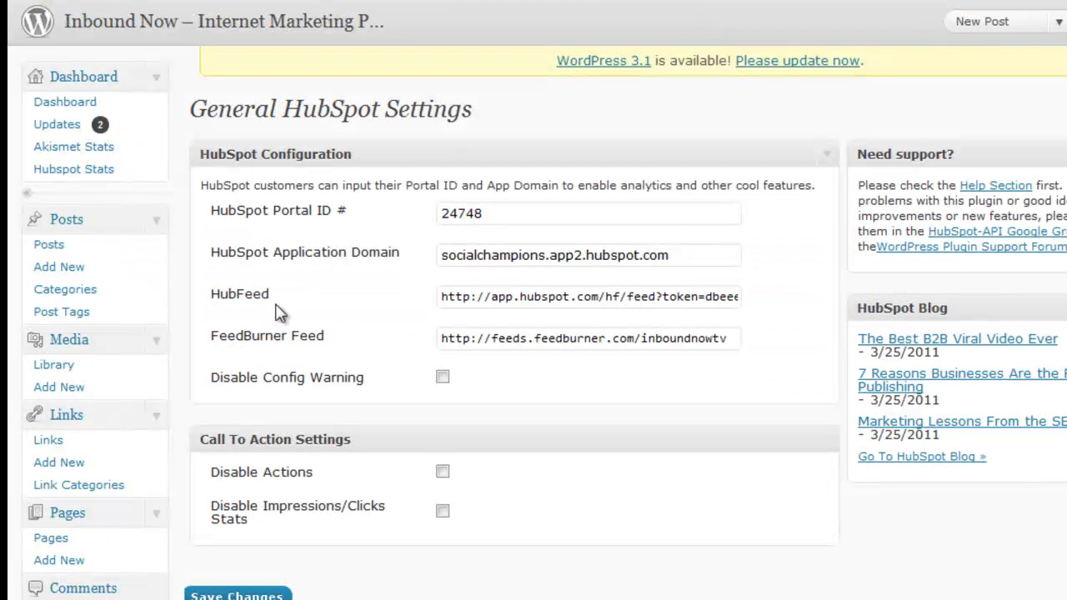
drag(506, 218, 436, 215)
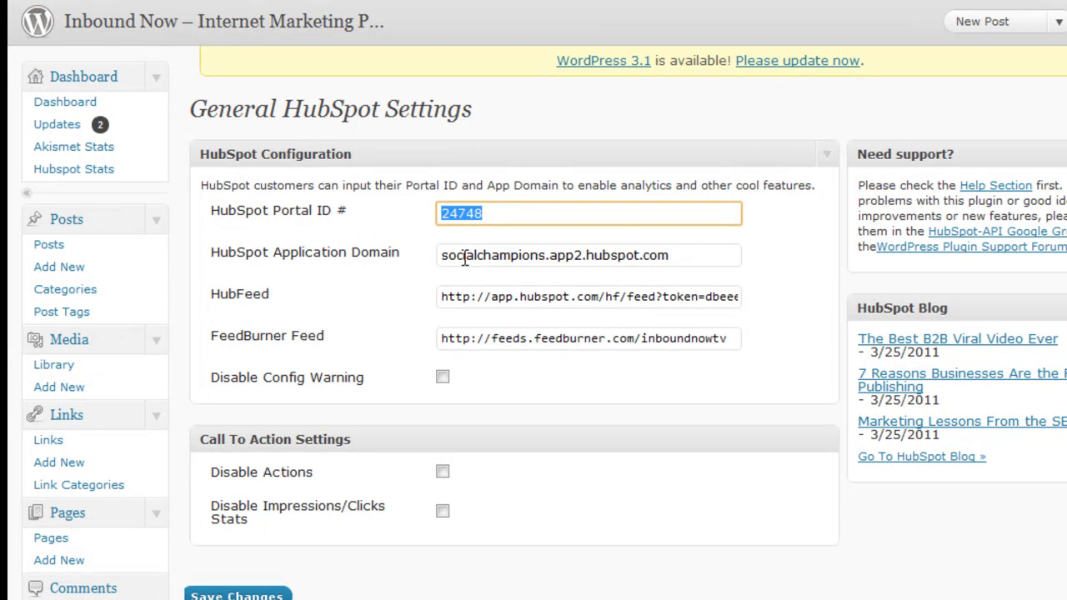
Copy socialchampions.app2.hubspot.com from the logging code into WordPress's Application Domain field.
drag(448, 255, 664, 260)
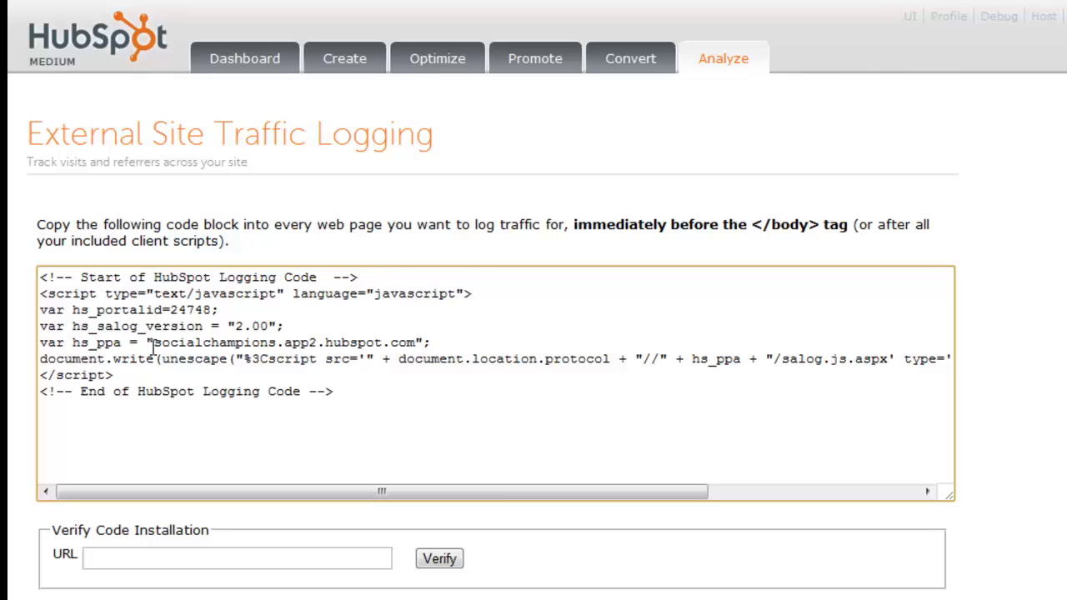
drag(153, 346, 414, 342)
key(ctrl+a)
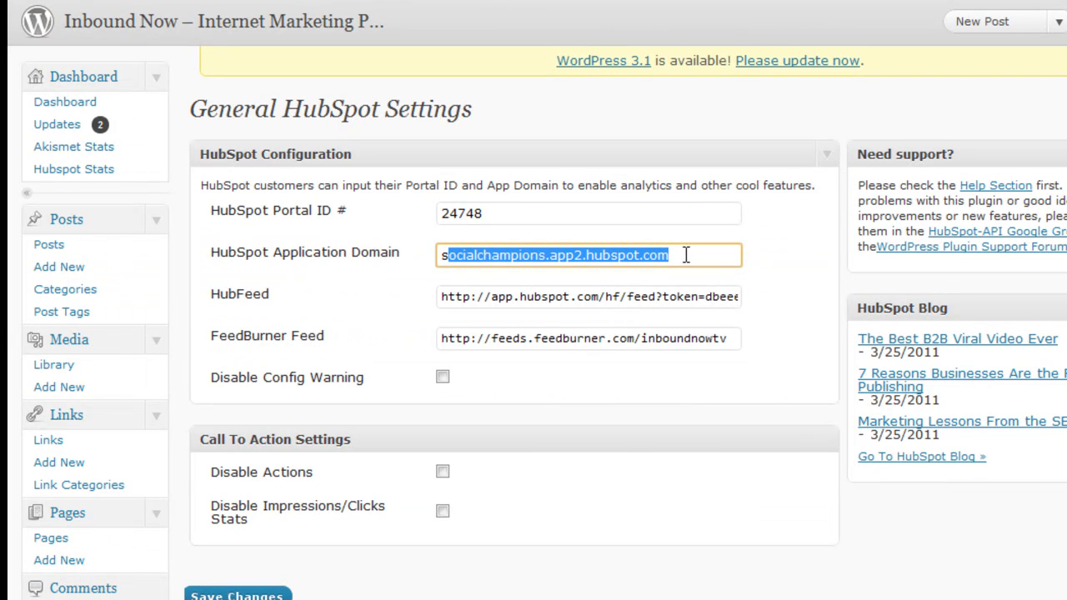
click(608, 280)
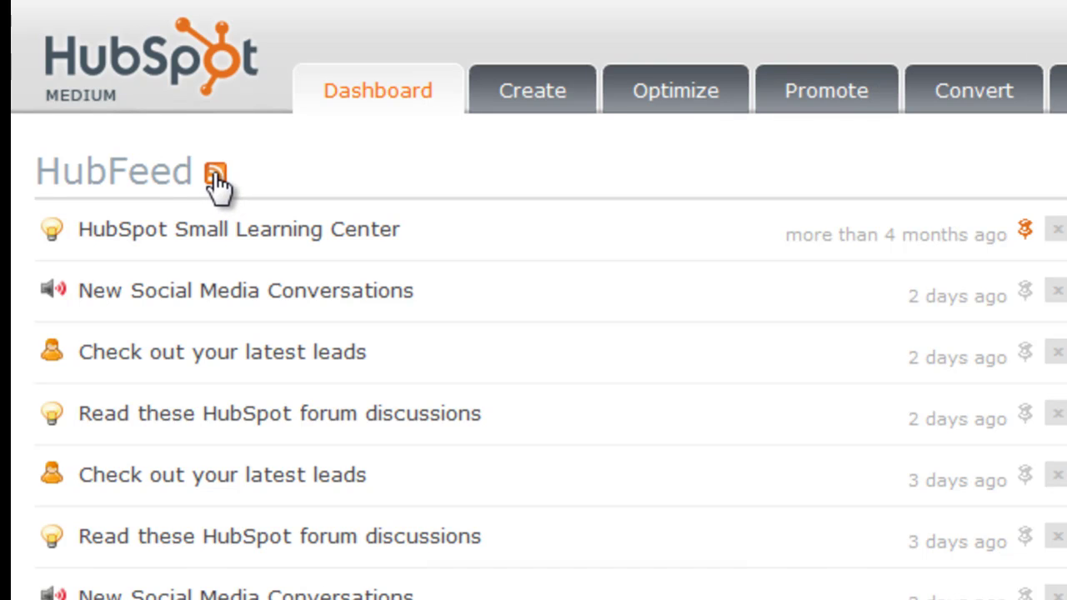
Copy the HubFeed RSS link address and place the cursor in WordPress's HubFeed field.
right_click(214, 175)
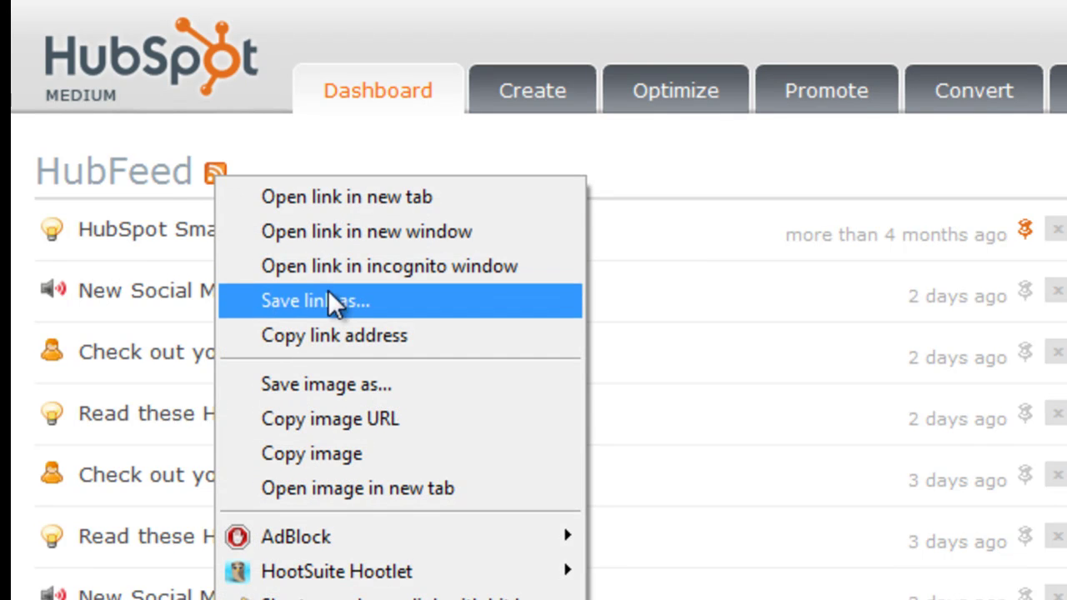
click(342, 335)
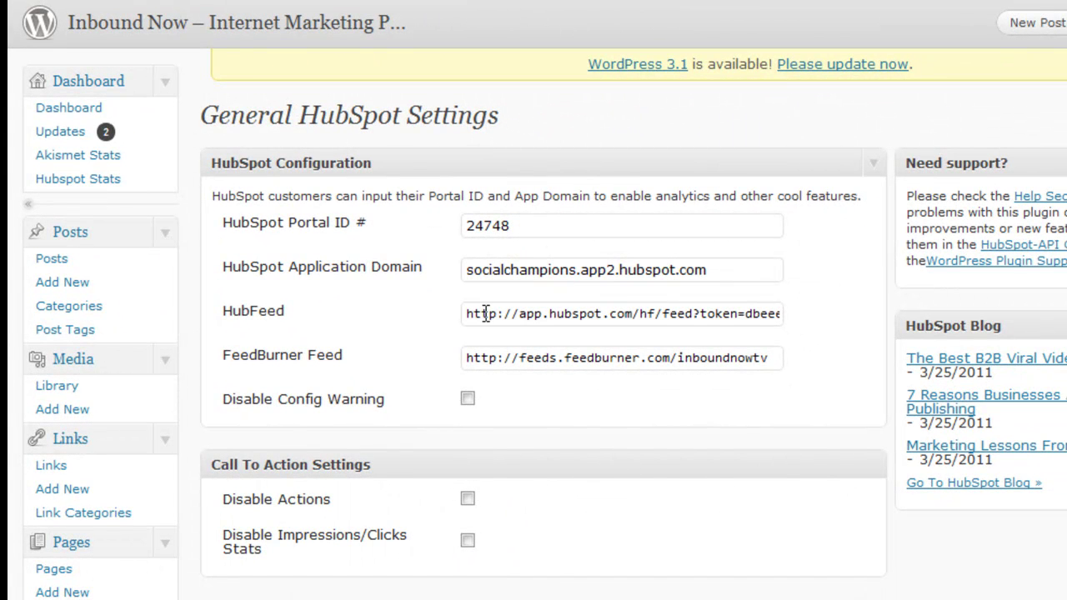
click(486, 314)
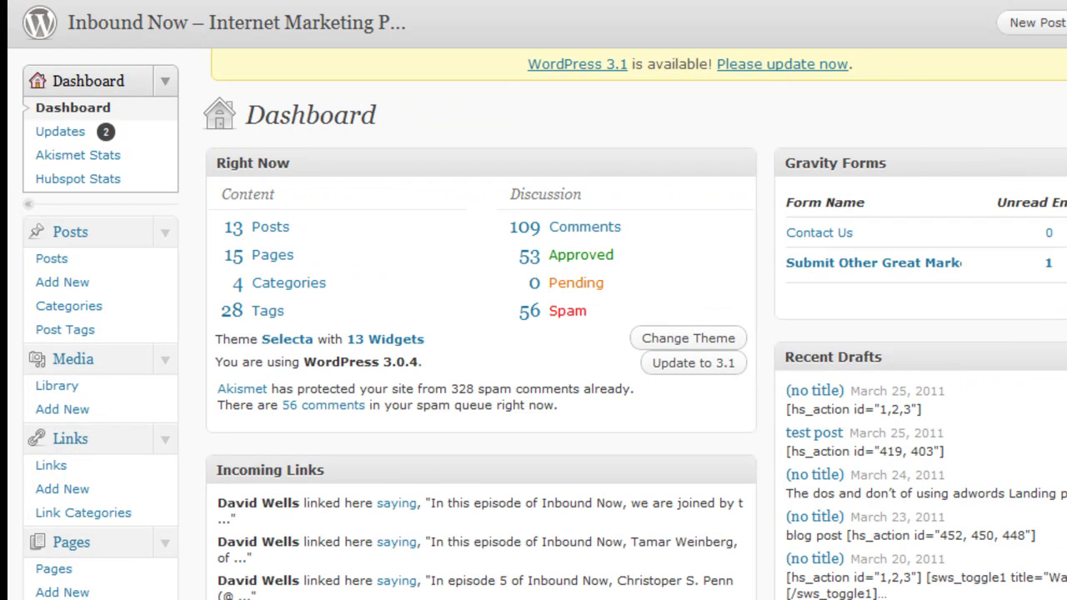
Drag the HubFeed dashboard widget into the left column beneath Right Now.
scroll(769, 260, down, 2)
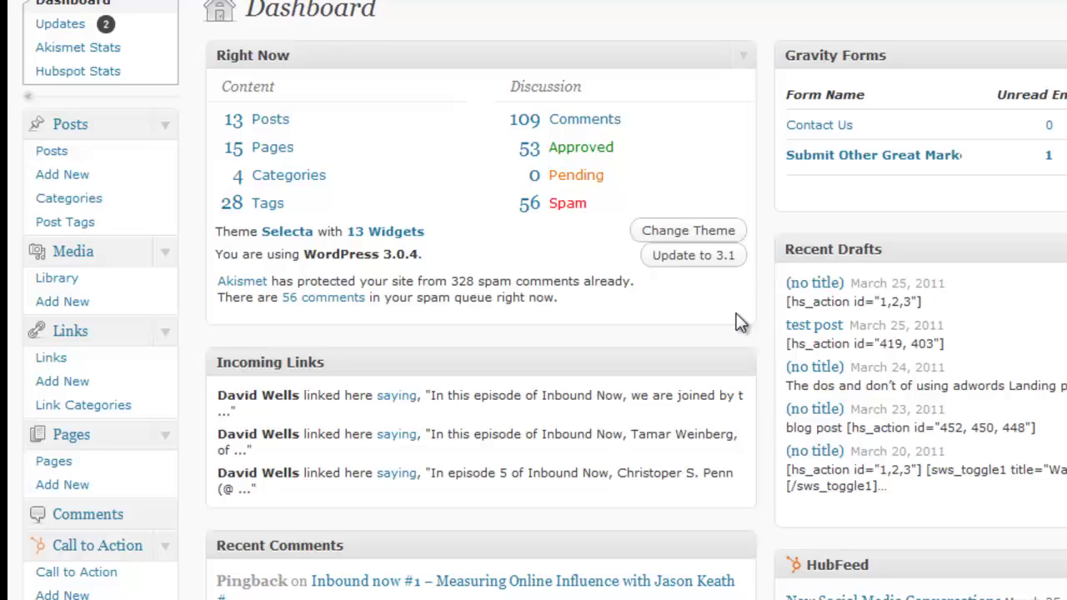
scroll(767, 253, down, 5)
scroll(631, 241, down, 2)
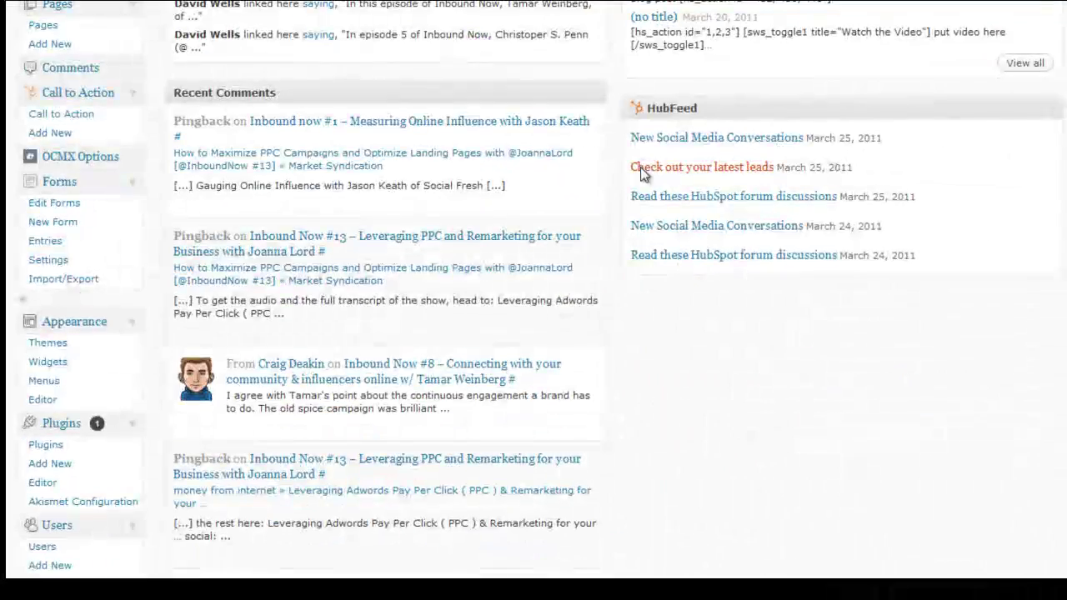
scroll(367, 250, up, 5)
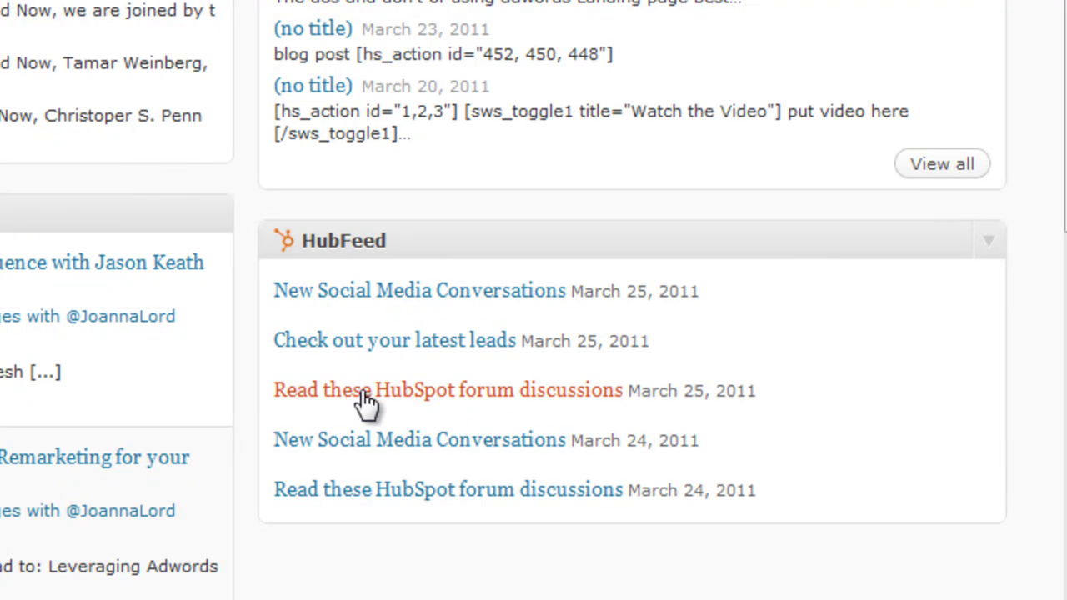
scroll(392, 383, up, 2)
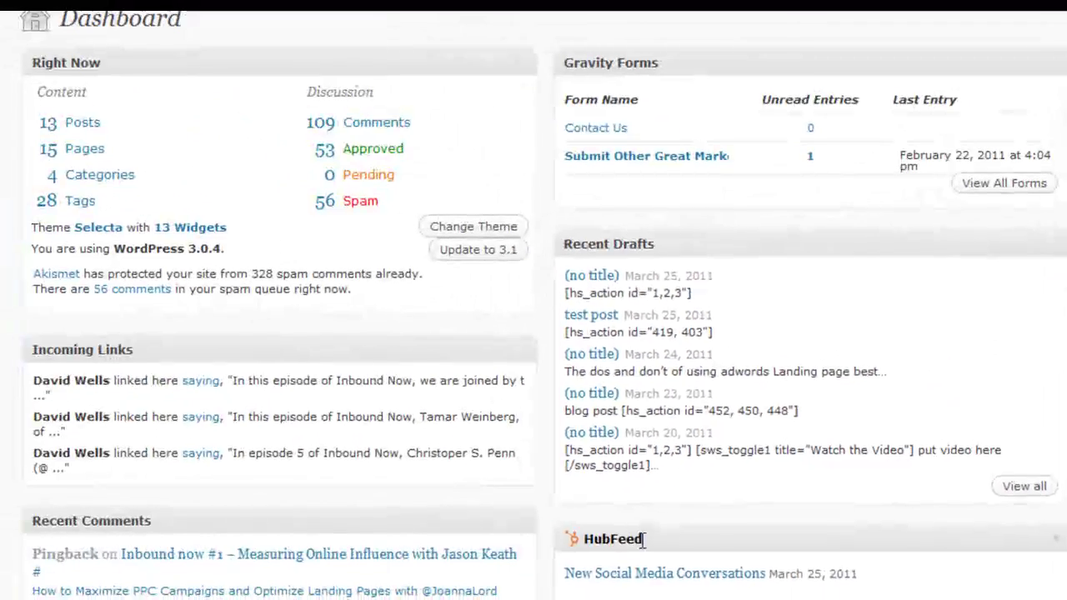
drag(404, 379, 0, 0)
drag(346, 194, 159, 269)
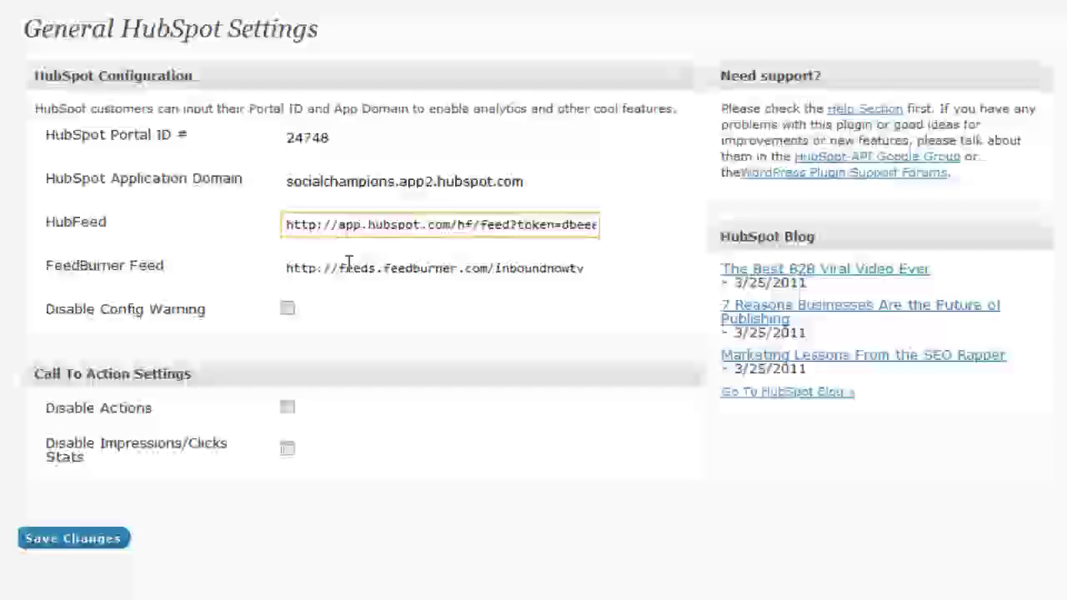
click(398, 267)
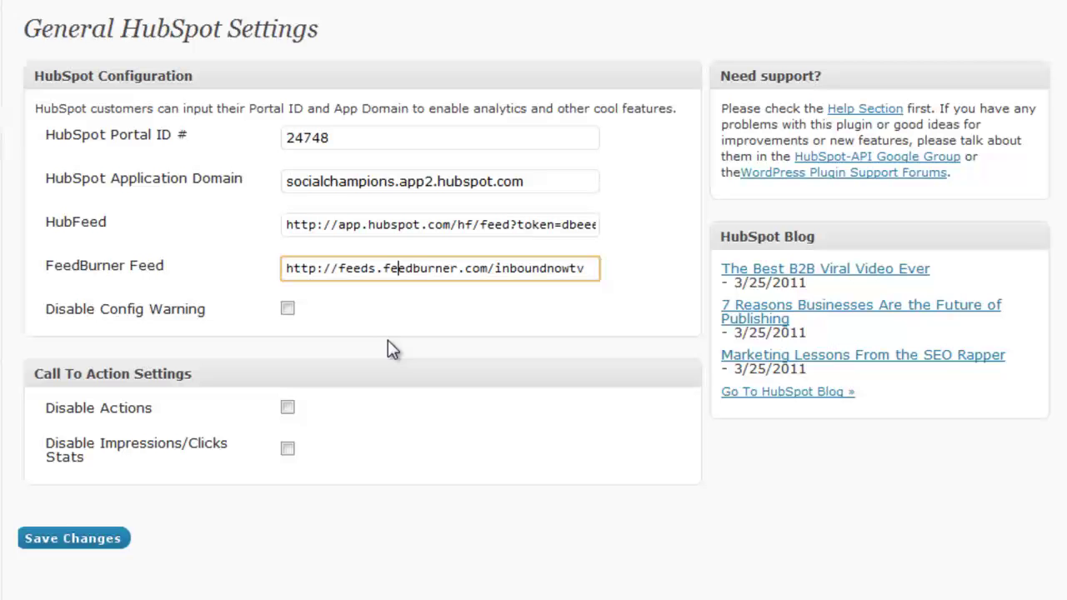
click(362, 320)
scroll(275, 291, down, 1)
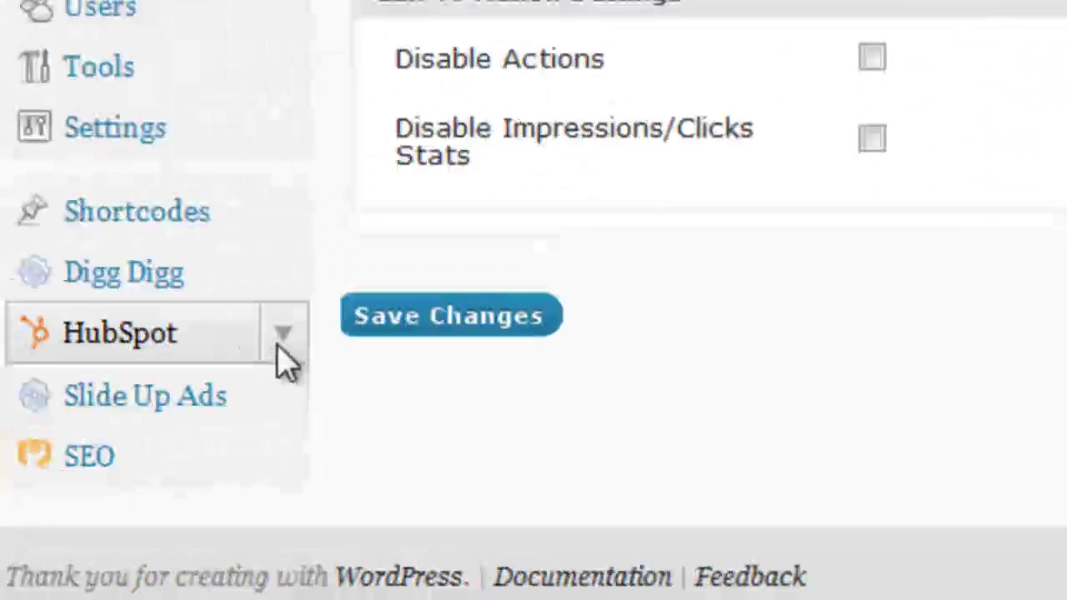
Open and reload the embedded Hubspot Dashboard, then expand the Call to Action menu.
click(284, 338)
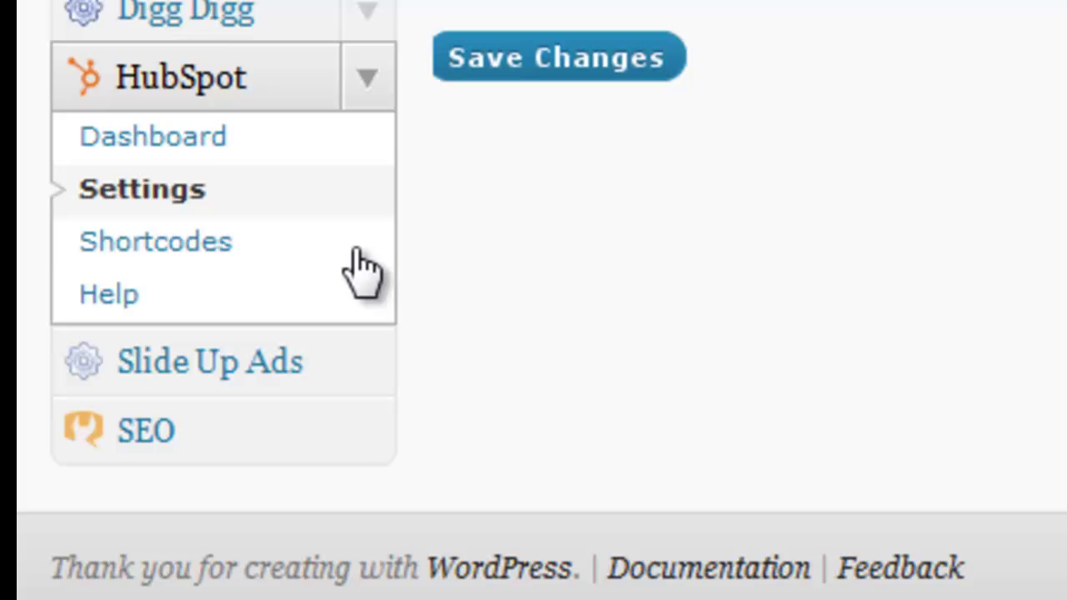
click(208, 144)
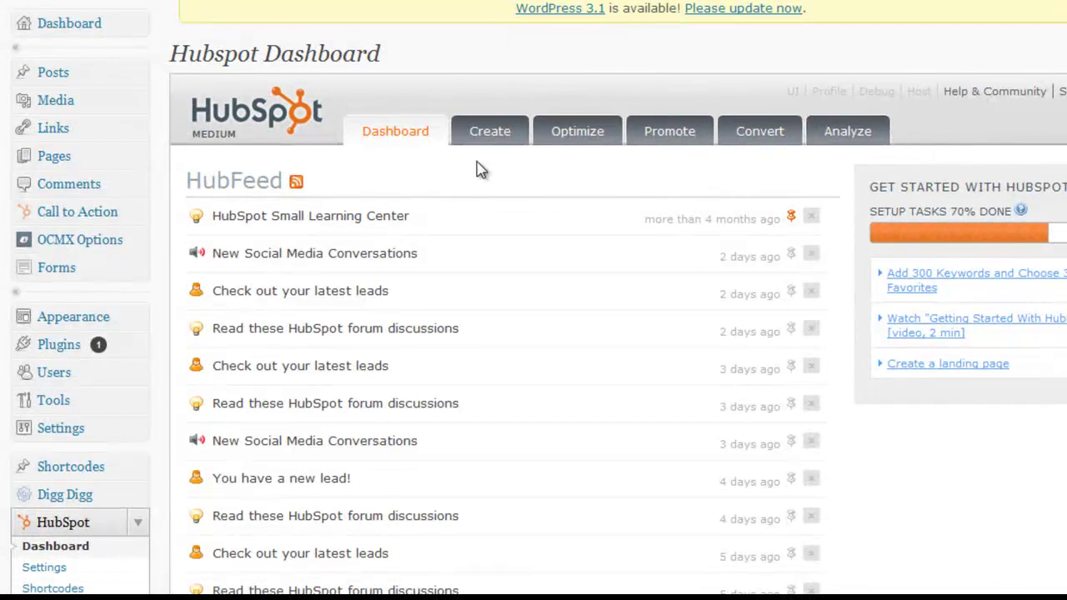
scroll(492, 192, down, 2)
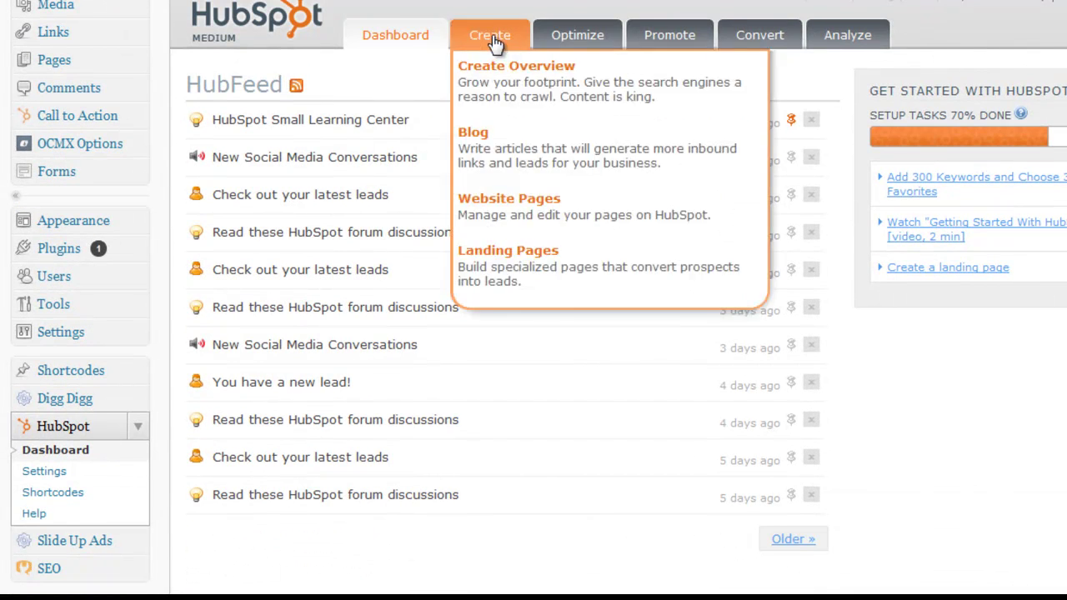
mouse_move(640, 42)
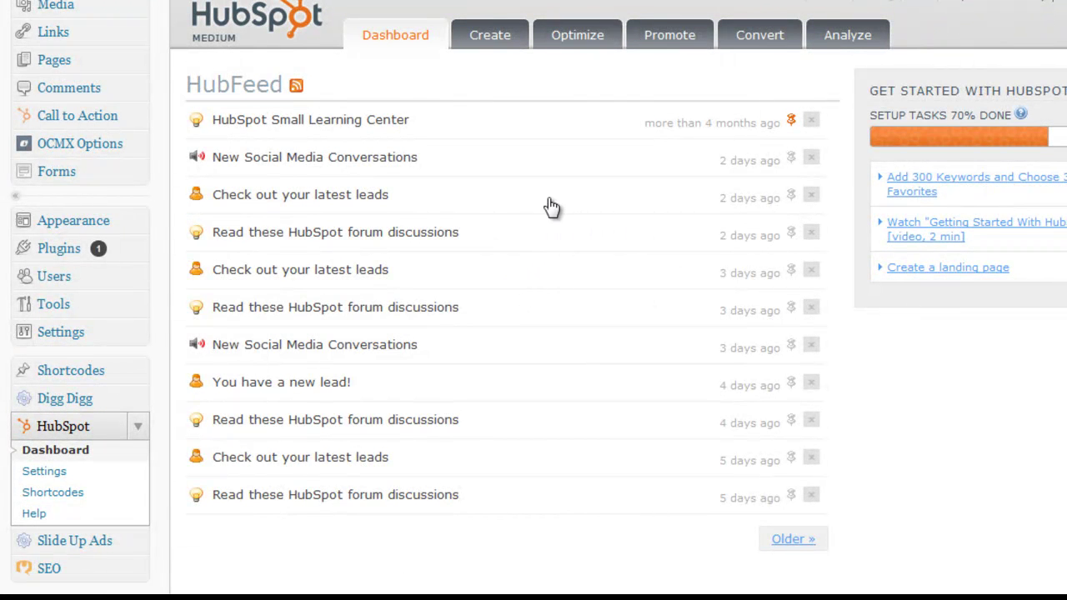
click(73, 456)
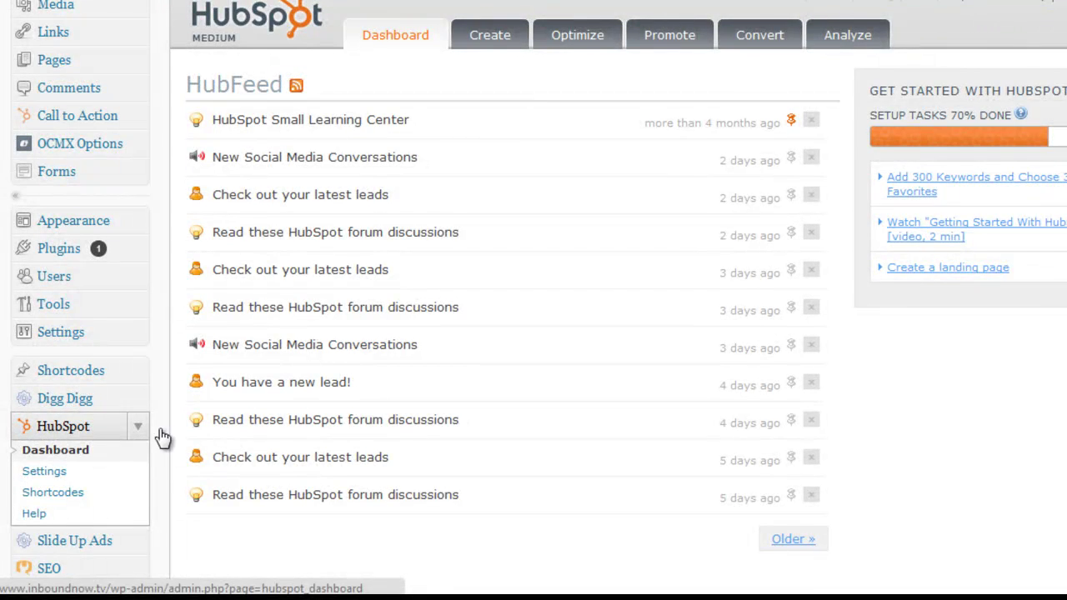
scroll(163, 437, up, 2)
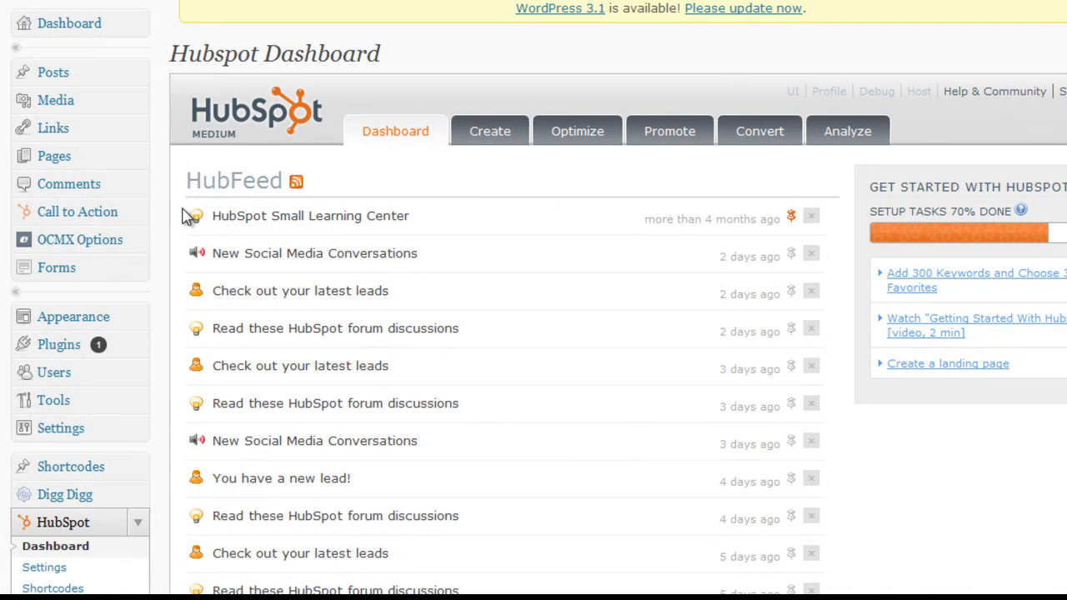
click(139, 214)
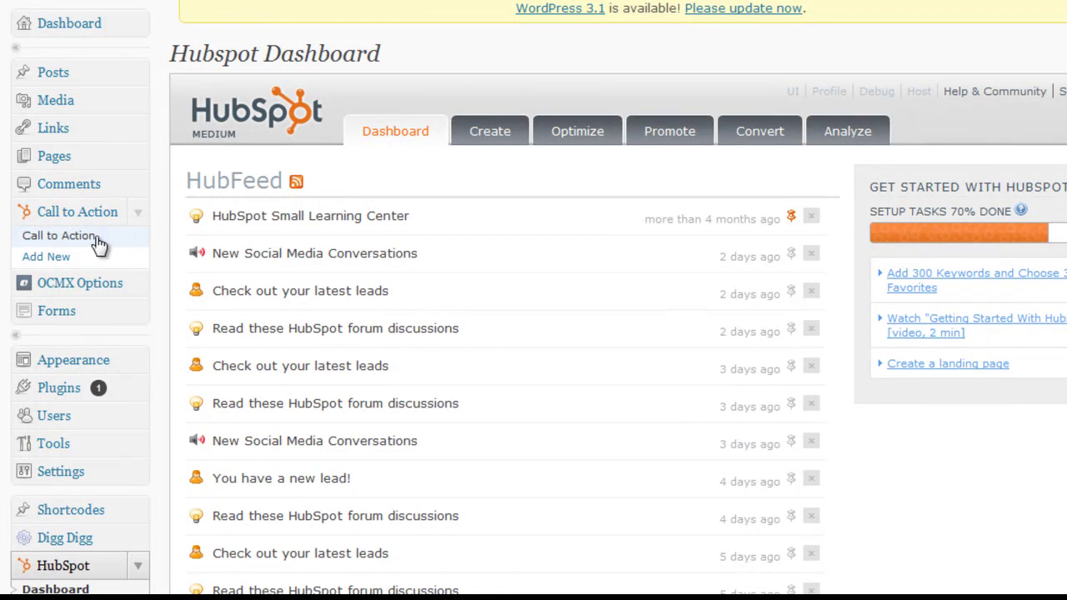